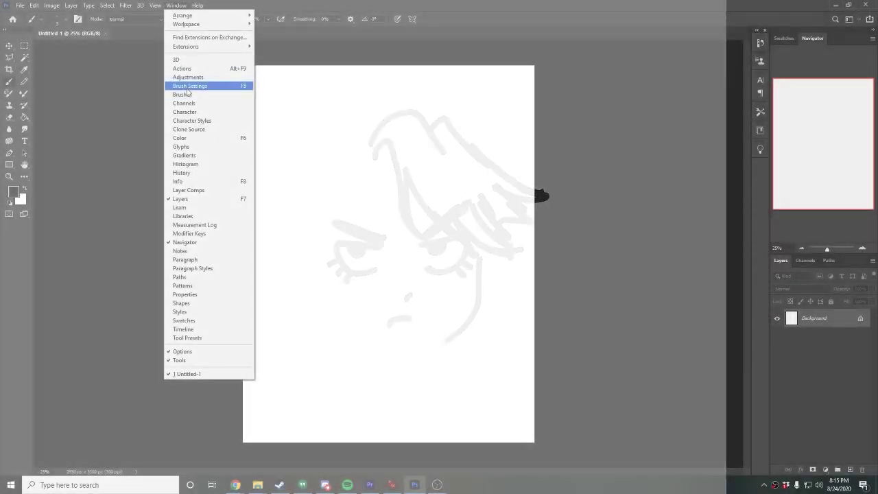
Open the brush settings and display the Size Jitter control options under Shape Dynamics
click(186, 88)
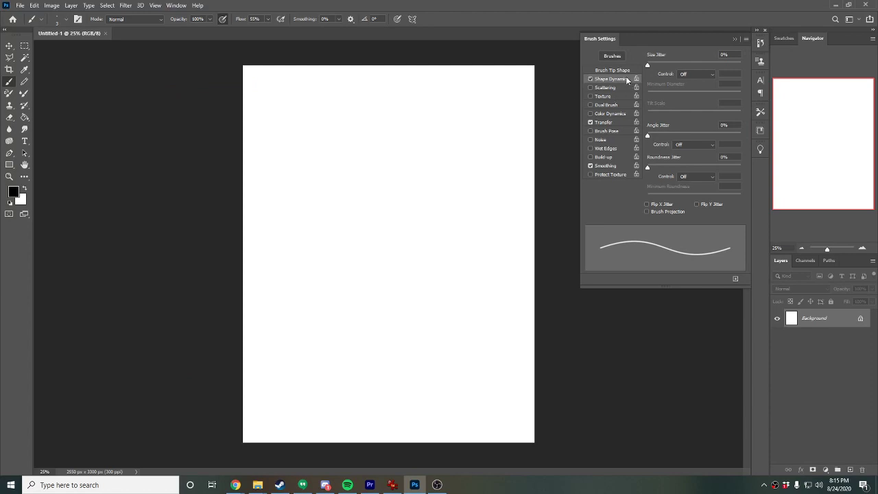
click(690, 74)
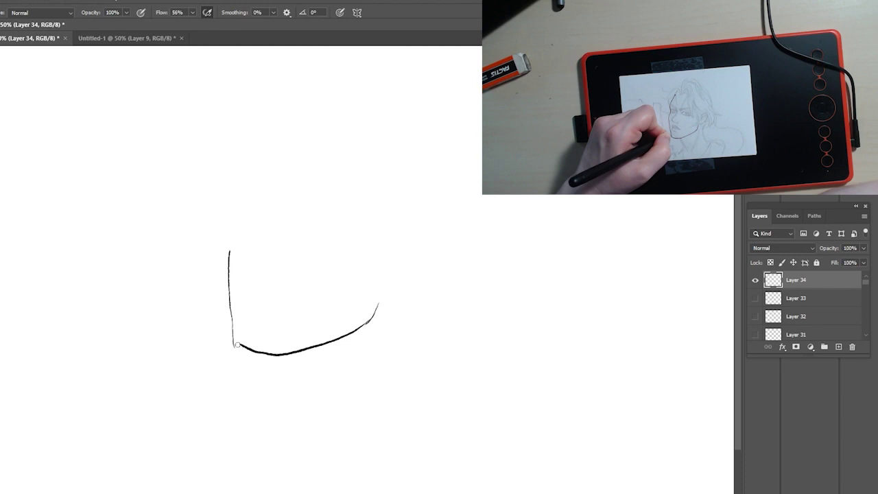
Ink the face contour from chin to forehead and both eyes of the portrait on Layer 34
mouse_move(233, 342)
mouse_down()
mouse_move(236, 350)
mouse_move(248, 341)
mouse_up()
drag(271, 144, 230, 251)
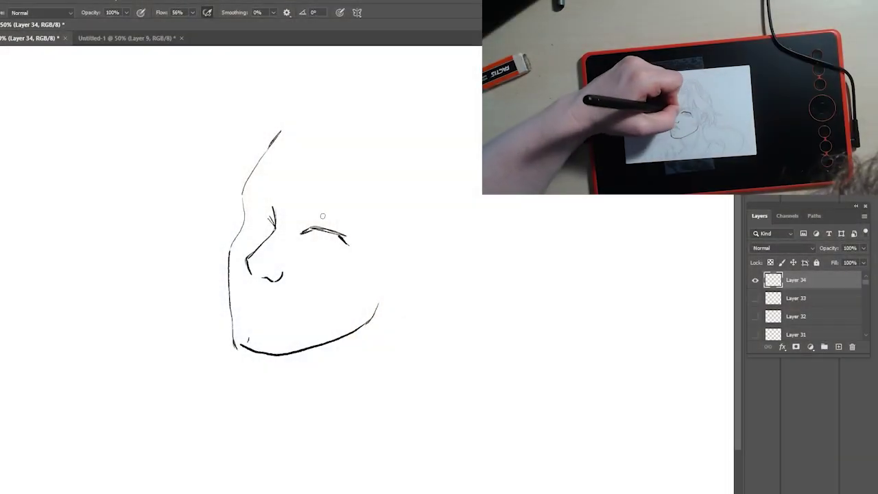
drag(261, 214, 275, 219)
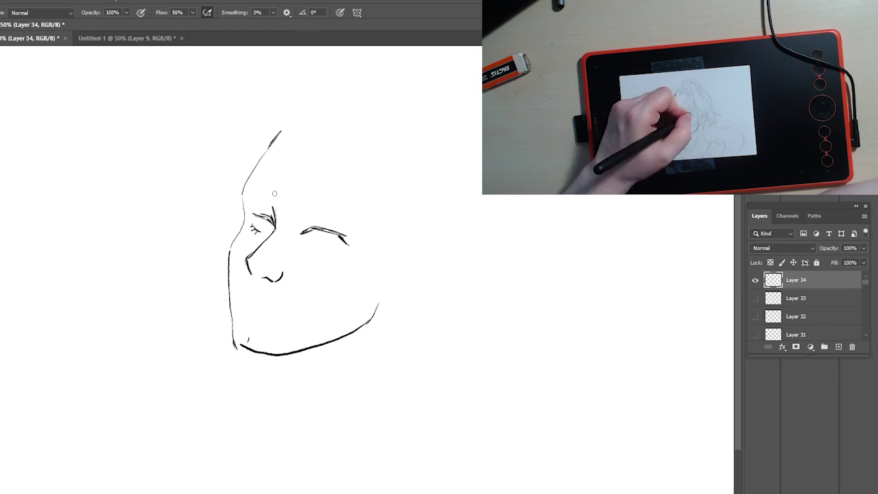
drag(331, 255, 346, 253)
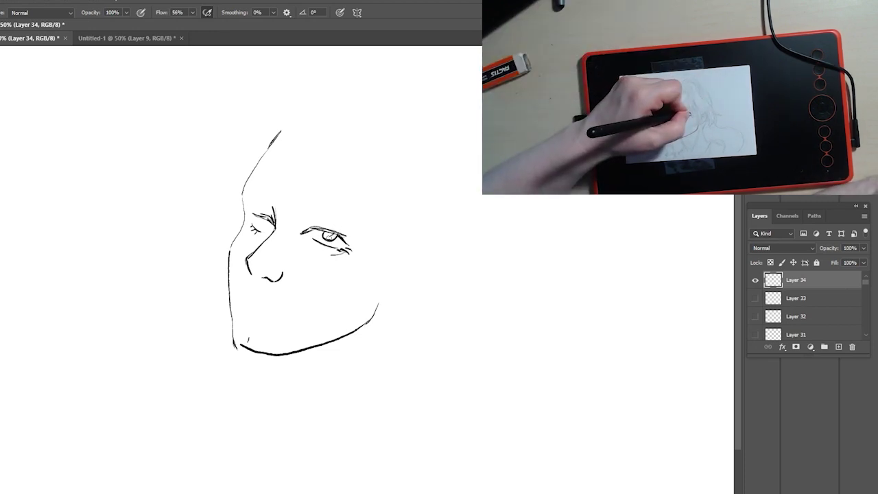
drag(259, 218, 270, 226)
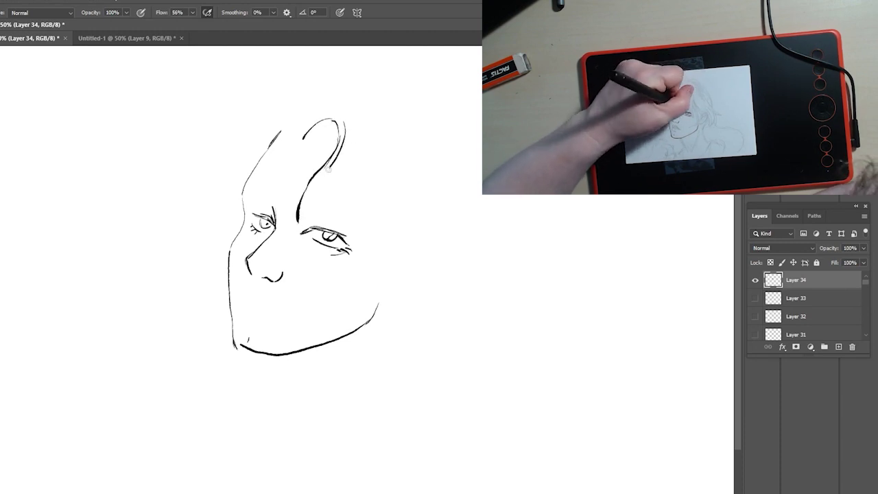
Ink the eyebrows, the lips and the hair strands falling across the forehead on Layer 34
drag(330, 167, 300, 215)
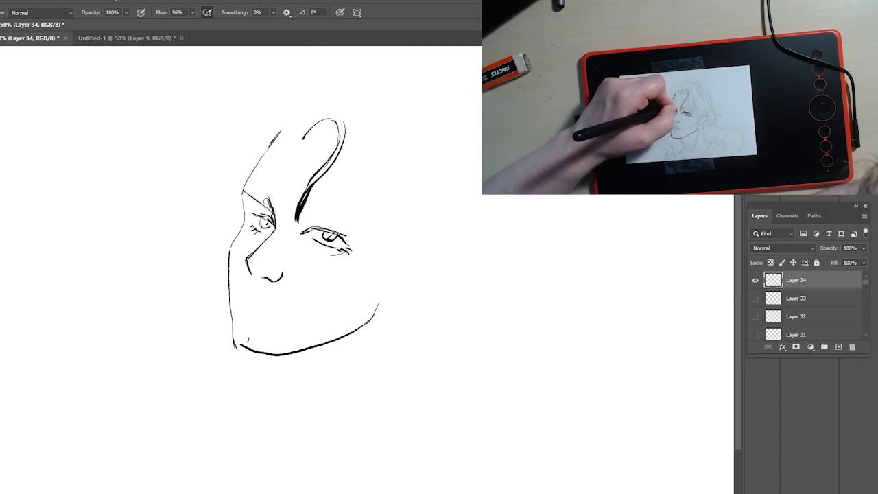
drag(252, 189, 260, 197)
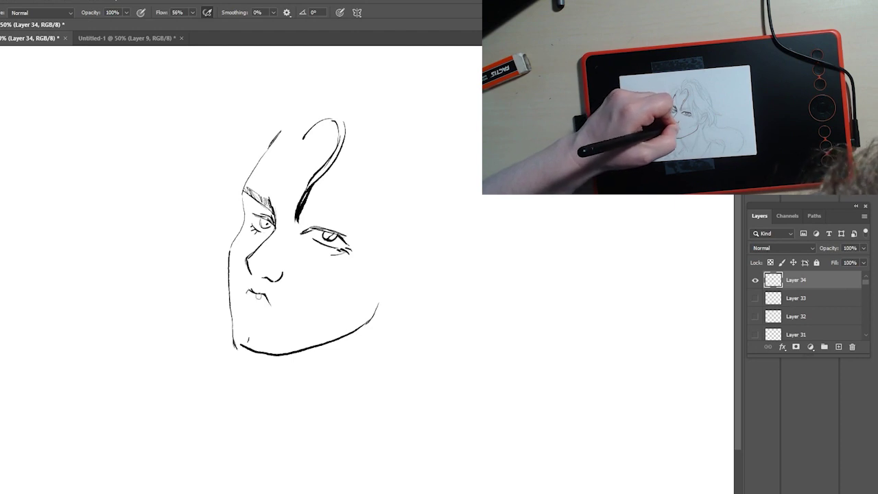
drag(250, 297, 273, 313)
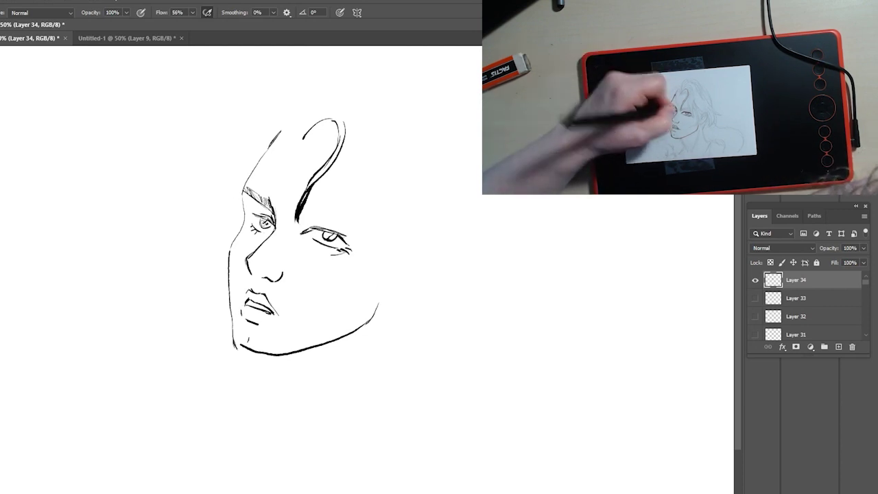
drag(342, 210, 300, 214)
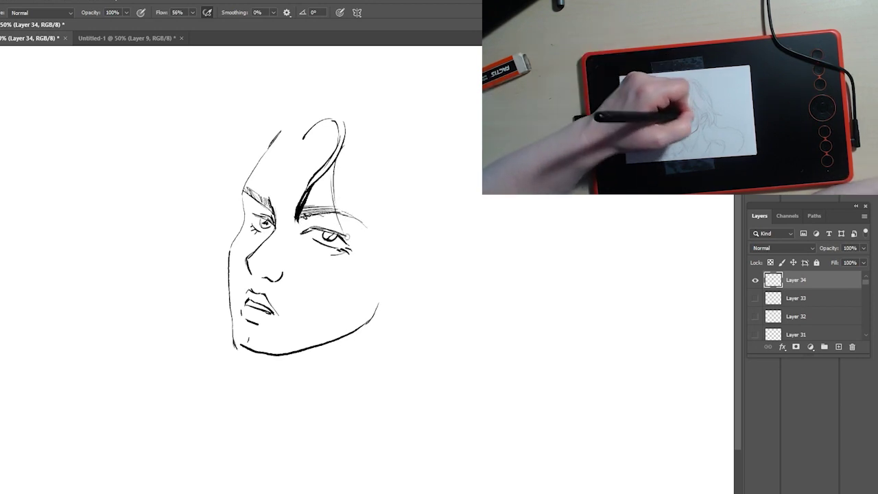
drag(337, 215, 353, 266)
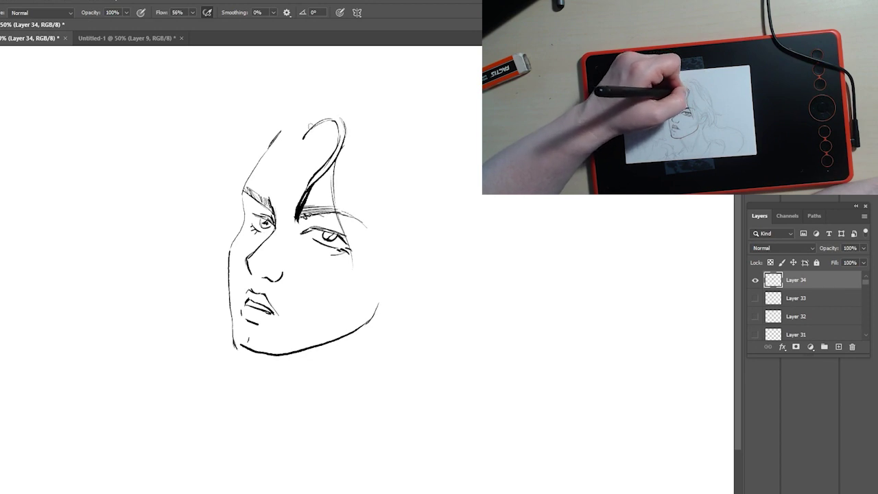
Ink the curled fringe above the forehead, including fine inner hair lines and the lock sweeping outward past the face
drag(306, 136, 336, 127)
drag(324, 140, 338, 132)
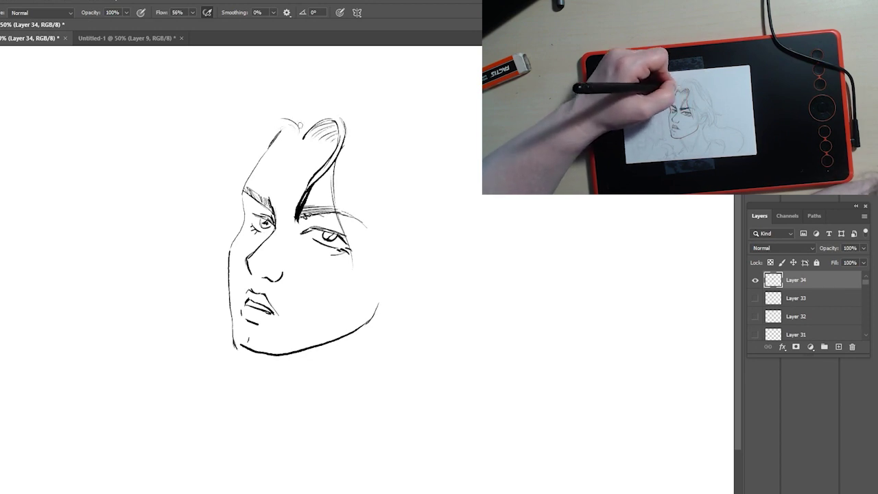
mouse_move(280, 129)
mouse_down()
mouse_move(309, 125)
mouse_move(213, 97)
mouse_move(298, 127)
mouse_up()
drag(214, 145, 278, 131)
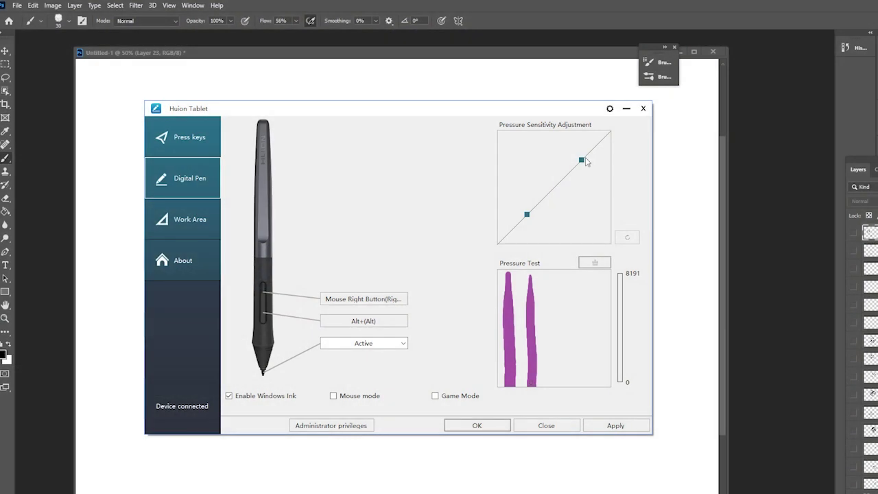
Switch to the Huion Tablet pen settings, bend the pressure sensitivity curve downward with both handles, and draw a pressure test stroke
drag(585, 159, 597, 195)
drag(525, 217, 544, 234)
drag(555, 276, 559, 383)
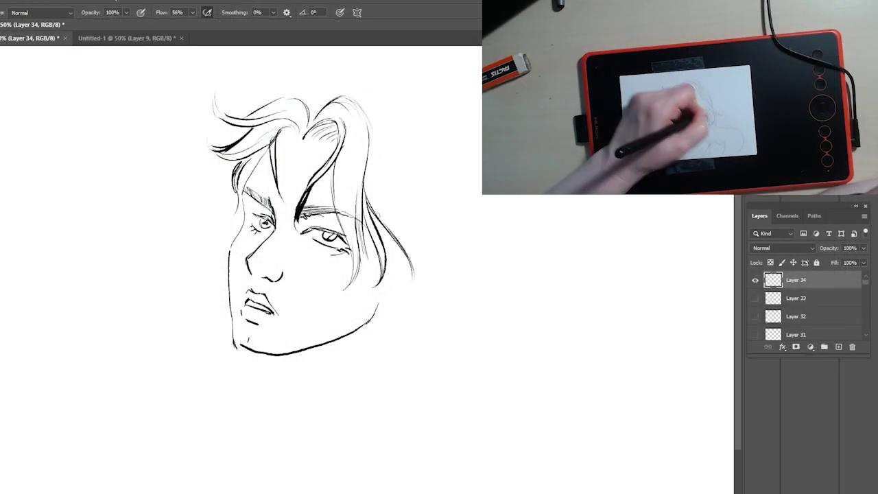
Ink the side hair, chin and neck line, and the ear with dark strands in front of it on Layer 34
drag(405, 236, 433, 310)
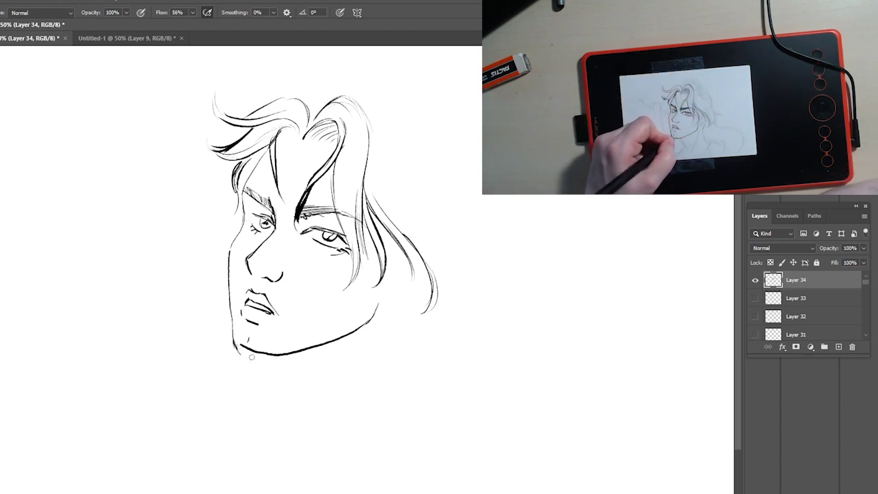
mouse_move(239, 353)
mouse_down()
mouse_move(276, 357)
mouse_move(280, 376)
mouse_up()
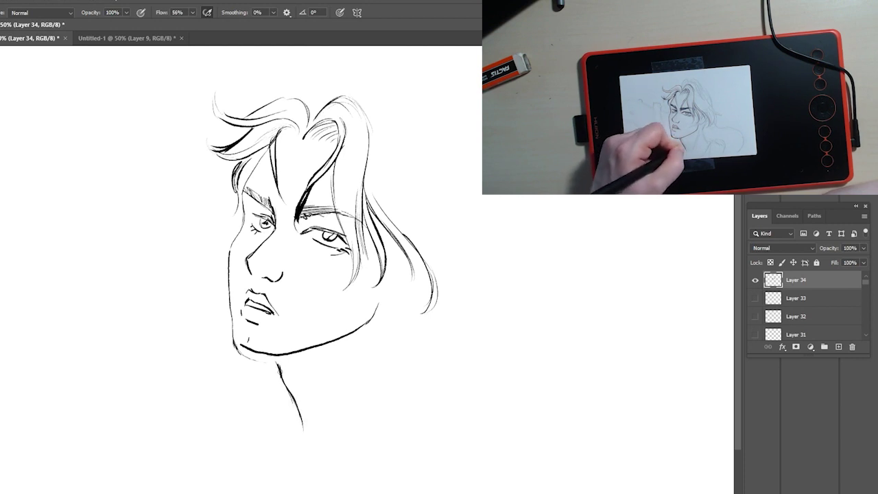
drag(393, 311, 398, 328)
drag(425, 271, 386, 296)
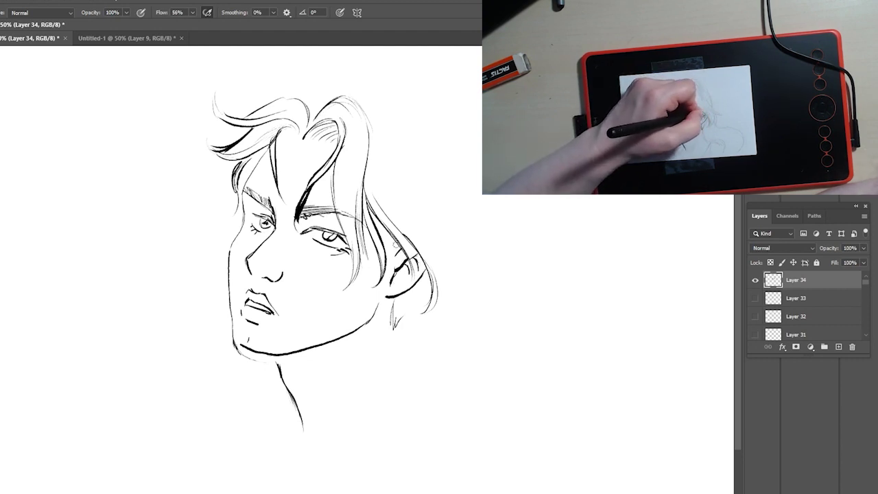
drag(393, 236, 383, 258)
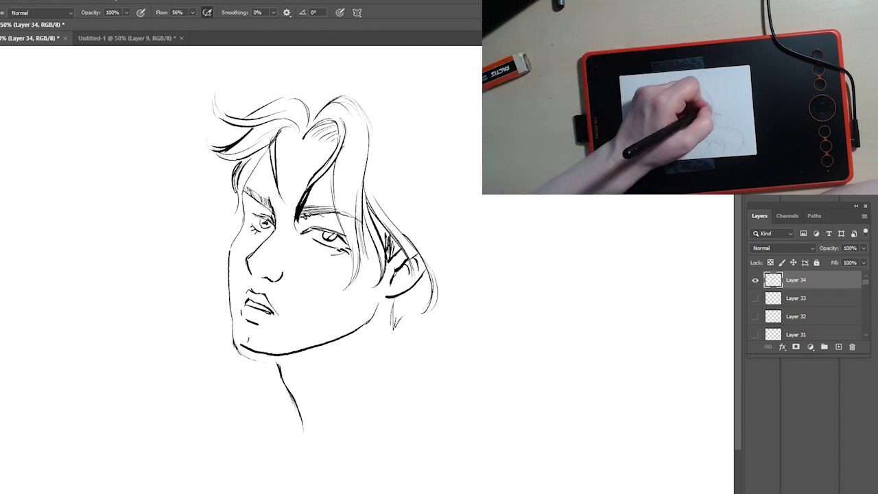
Ink the hair behind the ear, its outward flicks, and the outer hair contour from the parting down the back
drag(433, 211, 451, 308)
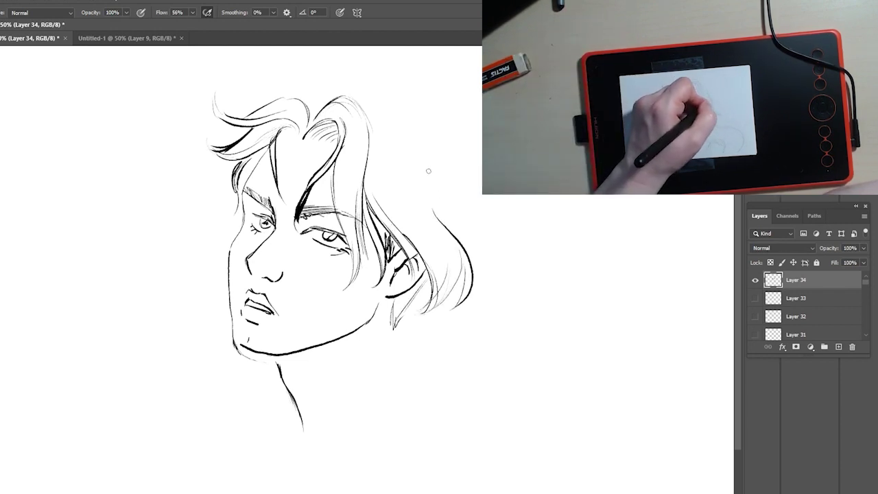
drag(429, 180, 496, 252)
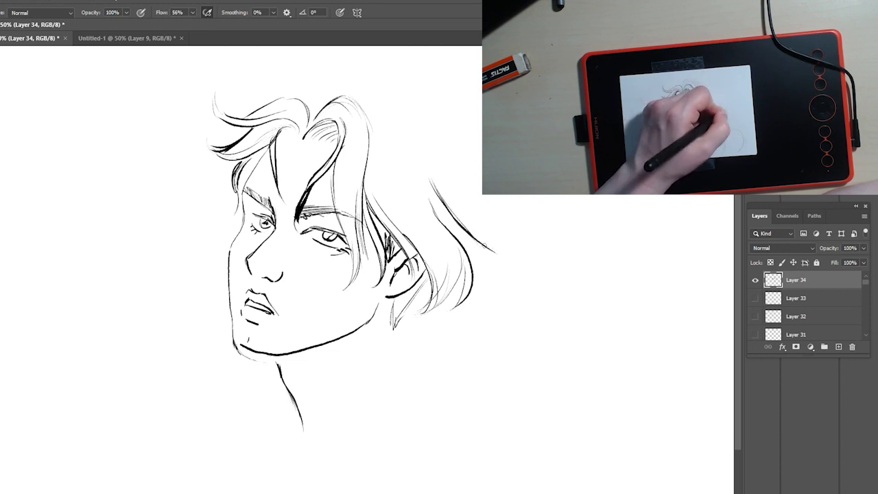
drag(458, 230, 501, 260)
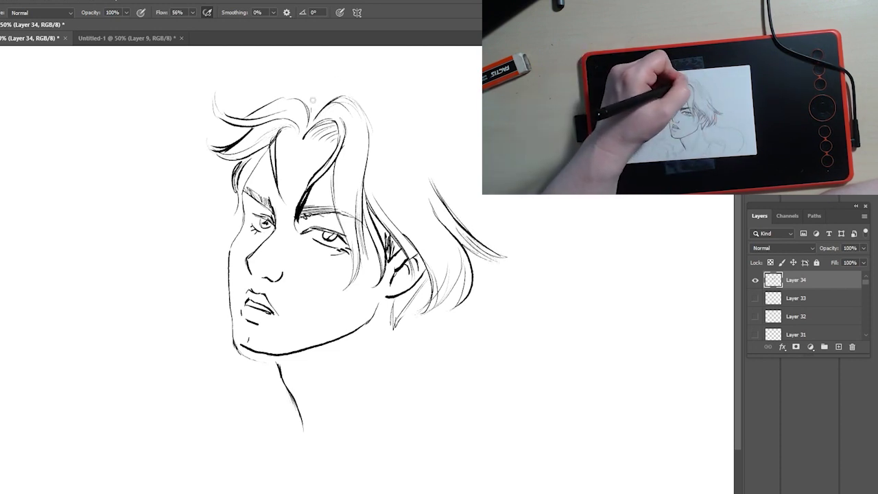
mouse_move(313, 102)
mouse_down()
mouse_move(341, 82)
mouse_move(402, 93)
mouse_move(463, 227)
mouse_up()
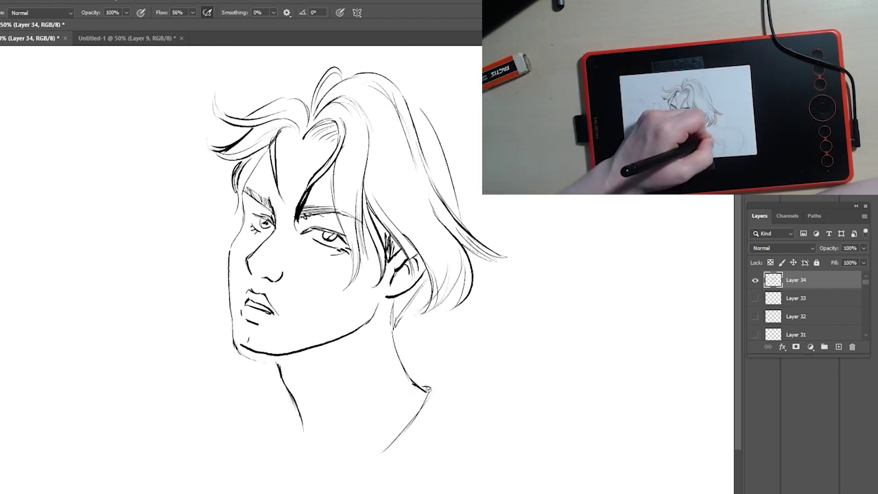
Ink the shoulder and clothing outline and a short collar stroke beside the neck
mouse_move(434, 387)
mouse_down()
mouse_move(423, 442)
mouse_move(501, 440)
mouse_up()
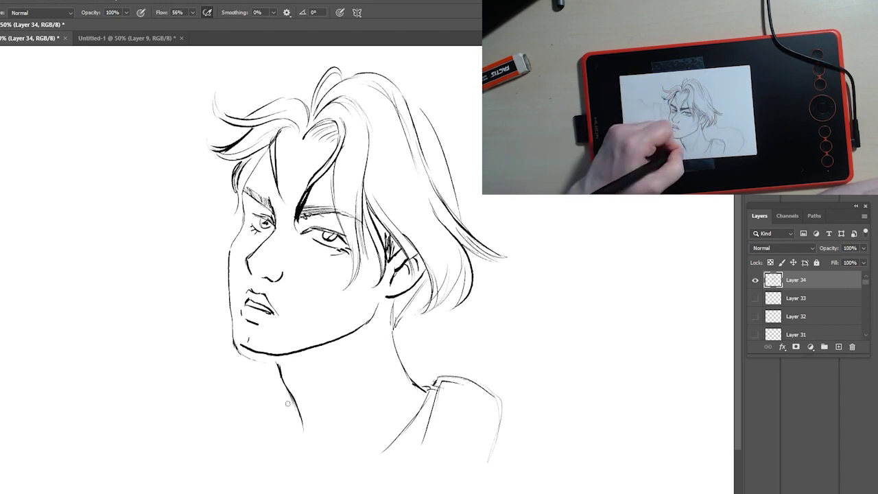
drag(291, 410, 273, 426)
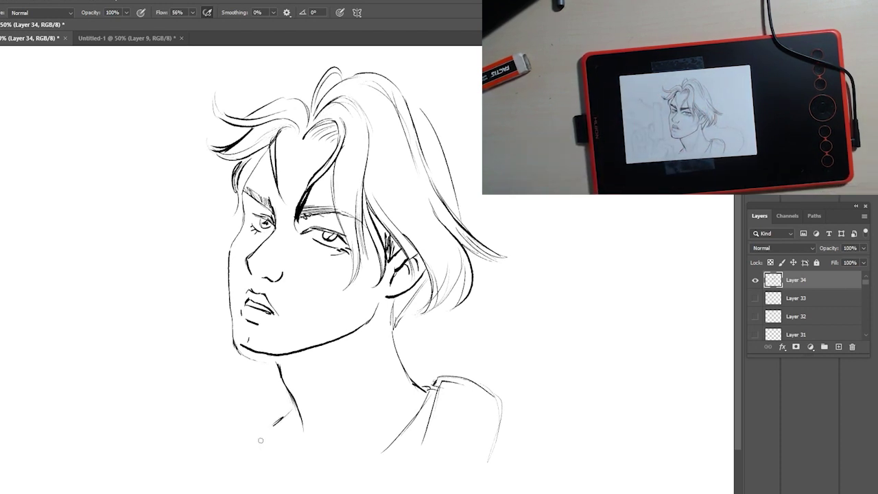
Ink the upright handgun in front of the face with its long barrel, trigger guard and lower edge
mouse_move(195, 181)
mouse_down()
mouse_move(190, 329)
mouse_move(203, 362)
mouse_move(173, 359)
mouse_move(158, 376)
mouse_move(146, 361)
mouse_move(157, 175)
mouse_move(156, 246)
mouse_up()
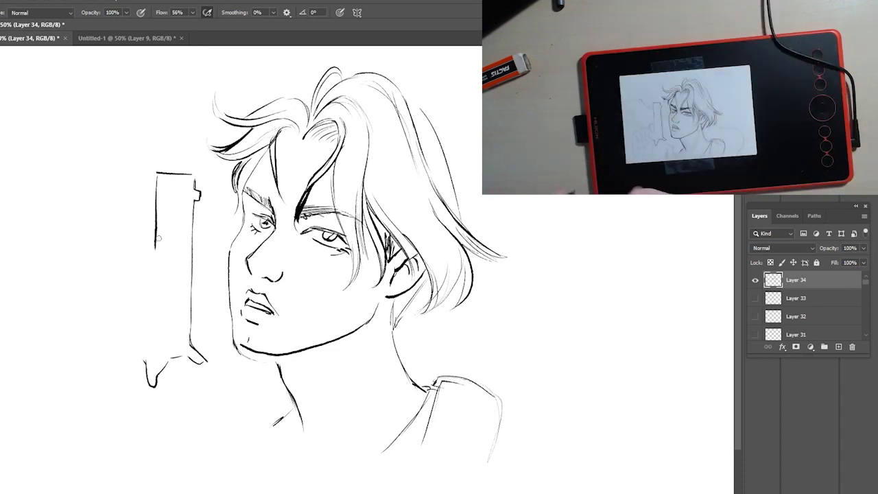
mouse_move(156, 174)
mouse_down()
mouse_move(152, 250)
mouse_move(125, 302)
mouse_move(148, 324)
mouse_up()
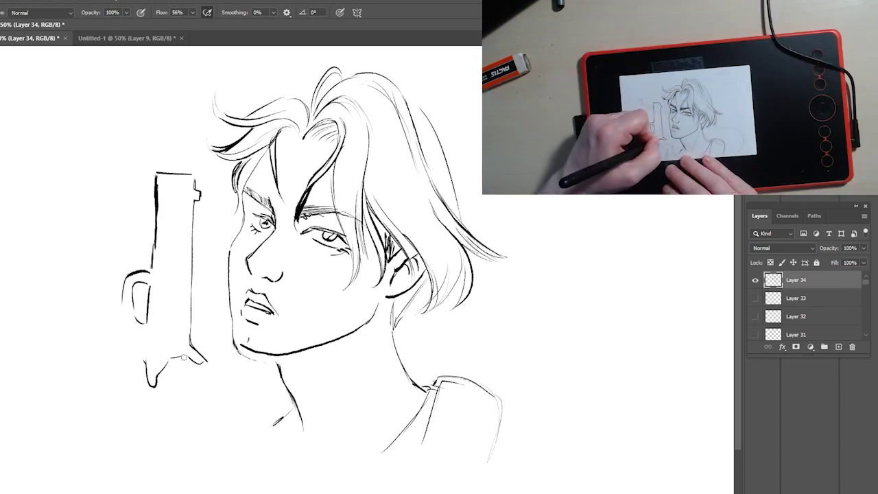
drag(184, 357, 158, 383)
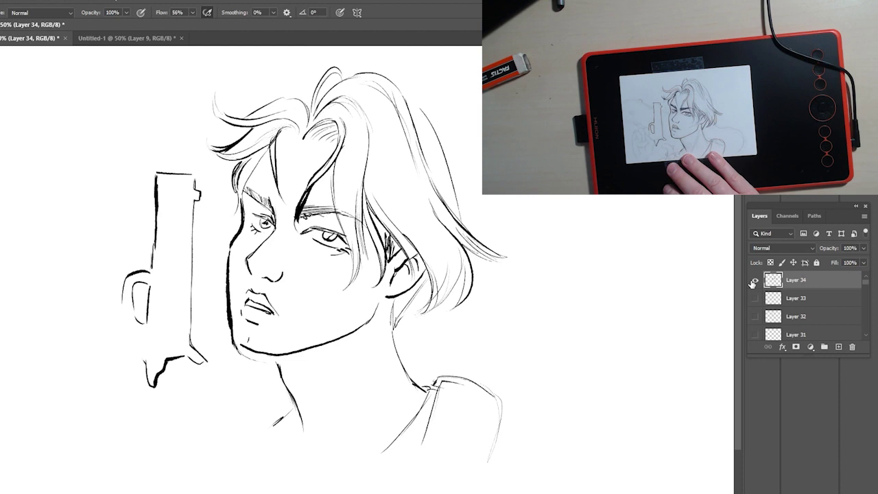
Hide Layer 34 and ink the jaw, cheek and forehead contour with heavy strokes on a new layer
click(755, 282)
click(838, 347)
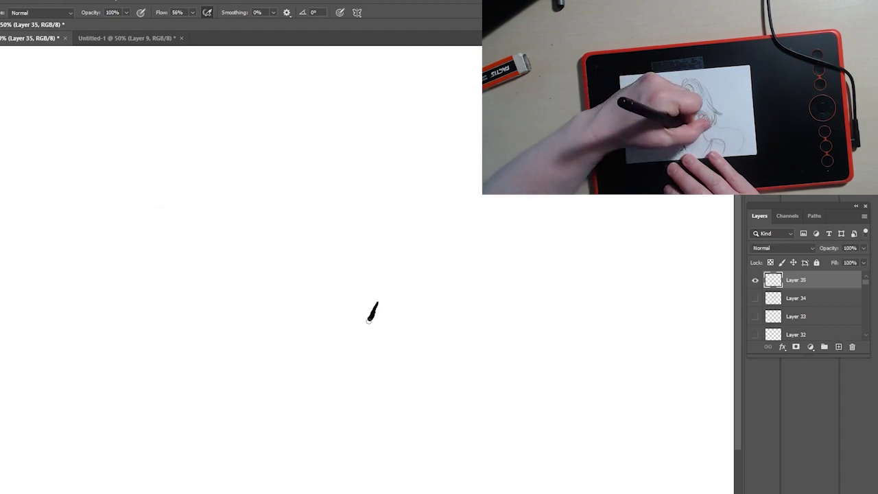
drag(280, 354, 246, 347)
mouse_move(227, 256)
mouse_down()
mouse_move(241, 193)
mouse_move(267, 151)
mouse_up()
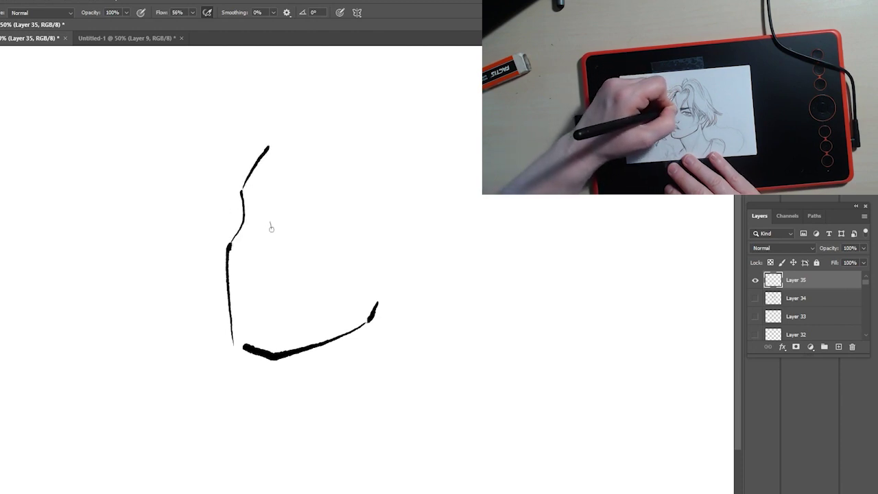
Ink the far eye and the nose inside the face contour on Layer 35
drag(261, 218, 267, 223)
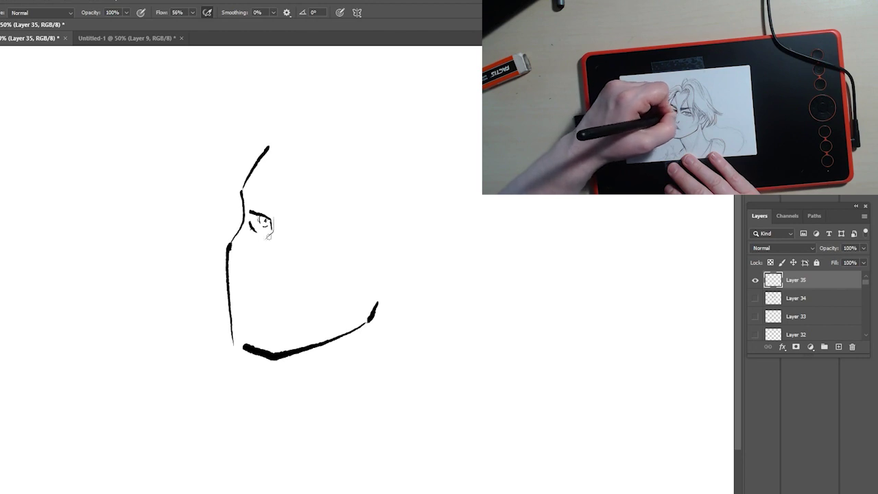
mouse_move(246, 261)
mouse_down()
mouse_move(252, 278)
mouse_move(271, 275)
mouse_up()
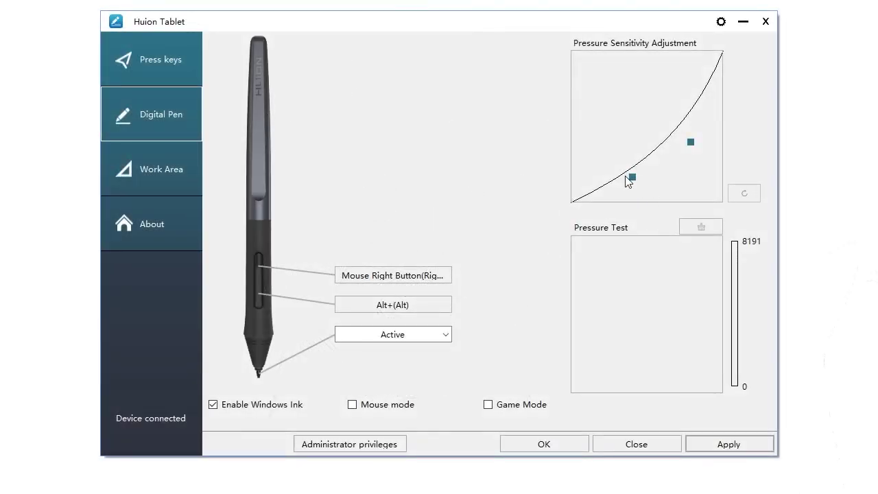
Return to the Huion Tablet pen settings and bend the pressure sensitivity curve further down with both handles
drag(623, 177, 644, 192)
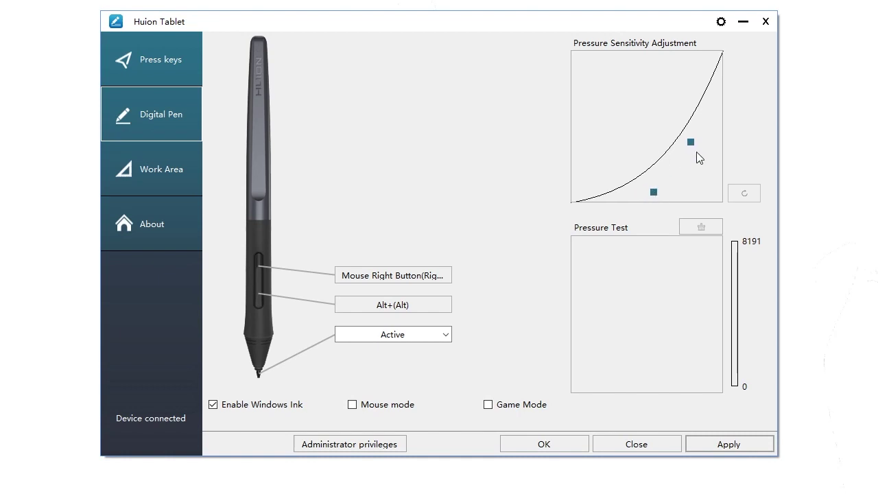
drag(691, 146, 709, 170)
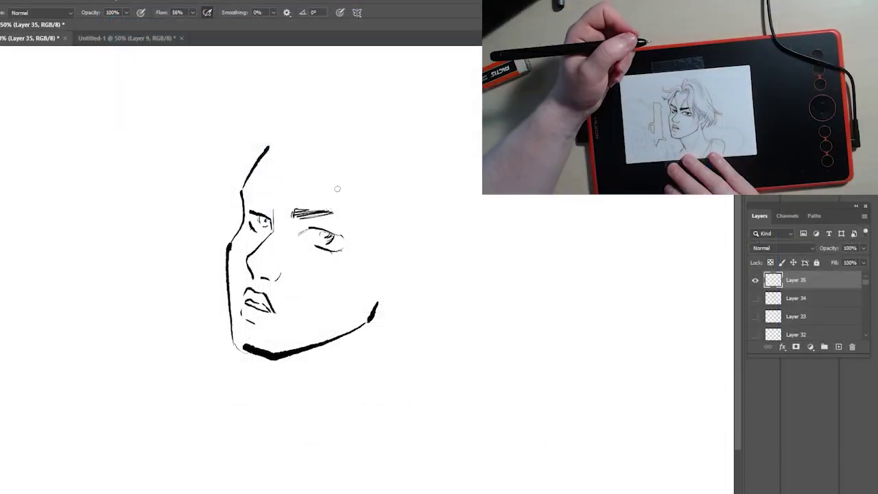
Ink the far eyebrow and the hair strand curving over the forehead to the near eyebrow on Layer 35
mouse_move(245, 185)
mouse_down()
mouse_move(271, 204)
mouse_move(271, 195)
mouse_up()
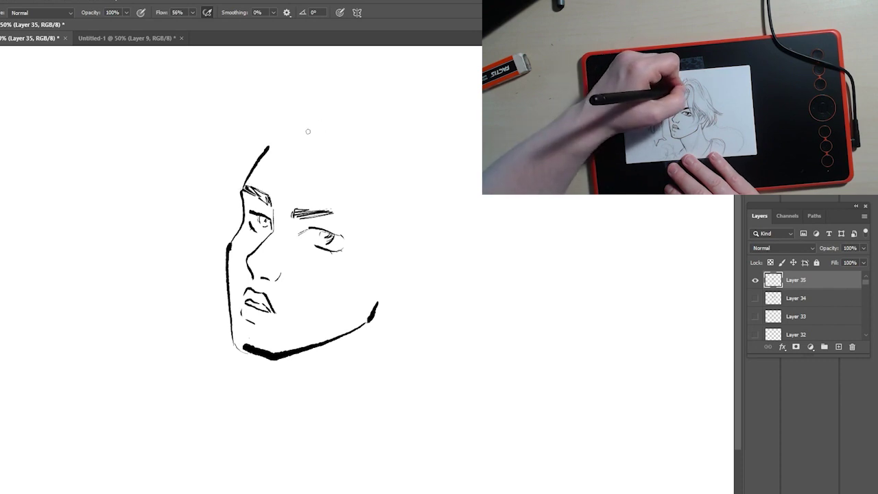
mouse_move(304, 134)
mouse_down()
mouse_move(337, 127)
mouse_move(293, 214)
mouse_move(334, 164)
mouse_move(335, 210)
mouse_up()
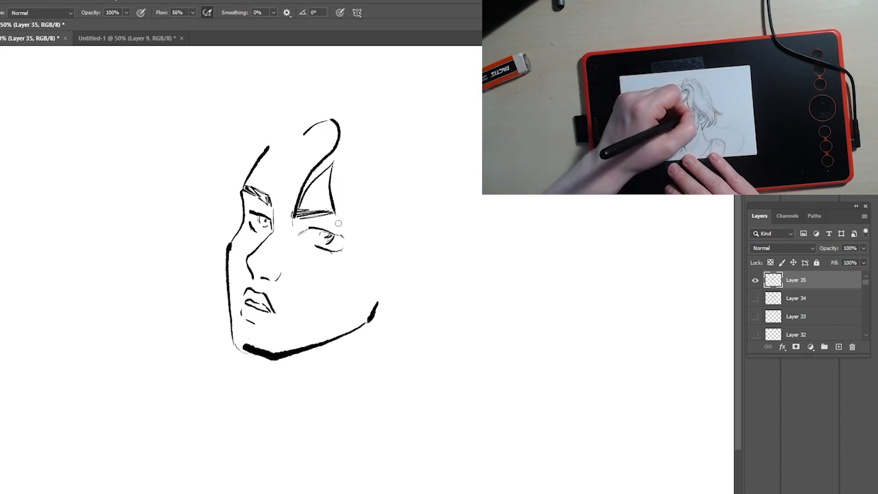
Ink the tapered hair strands falling past the near eye and down the cheek on Layer 35
mouse_move(357, 237)
mouse_down()
mouse_move(350, 286)
mouse_move(360, 269)
mouse_up()
mouse_move(362, 191)
mouse_down()
mouse_move(358, 247)
mouse_move(364, 200)
mouse_move(372, 288)
mouse_up()
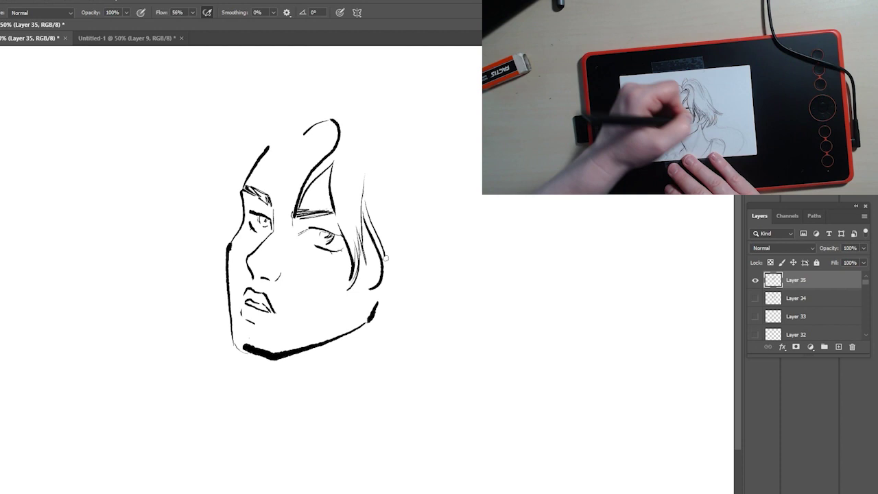
drag(376, 232, 385, 271)
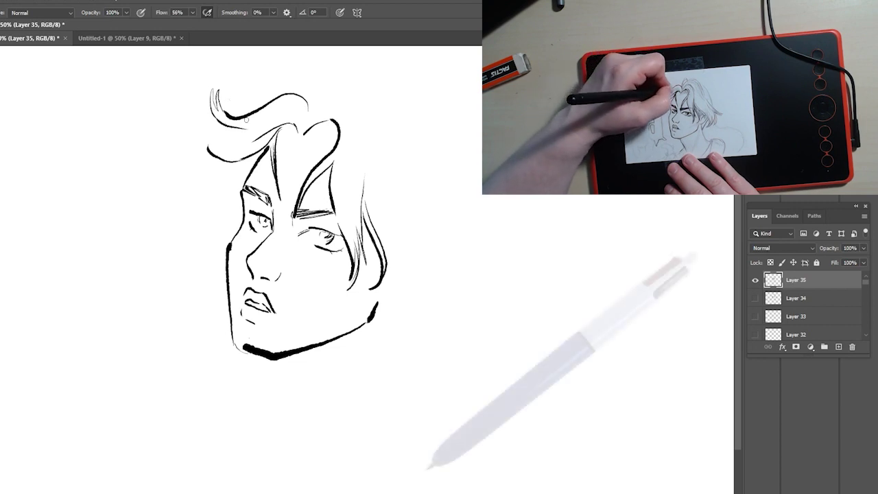
Ink the swept fringe strands, the crown and the back hair outline down to its flicked tip
mouse_move(296, 118)
mouse_down()
mouse_move(246, 125)
mouse_move(217, 155)
mouse_up()
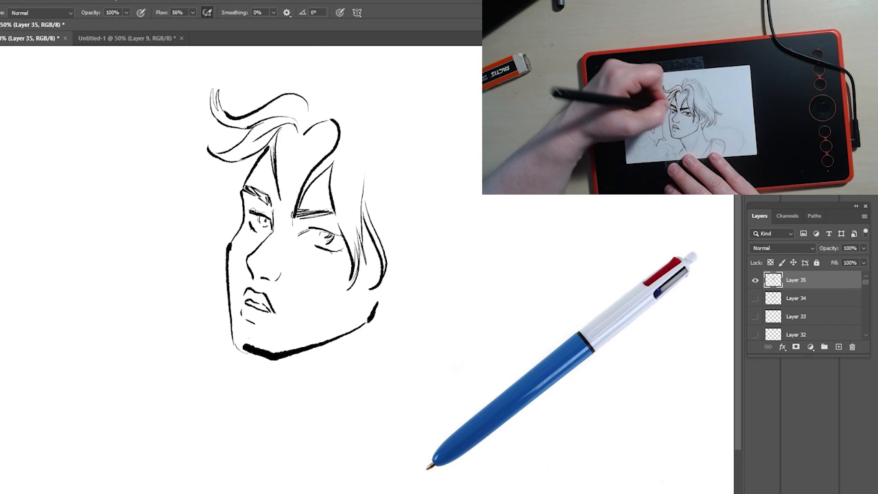
mouse_move(311, 132)
mouse_down()
mouse_move(336, 122)
mouse_move(310, 96)
mouse_move(333, 63)
mouse_move(342, 81)
mouse_move(314, 108)
mouse_move(346, 74)
mouse_move(410, 93)
mouse_move(418, 148)
mouse_up()
mouse_move(405, 100)
mouse_down()
mouse_move(458, 218)
mouse_move(507, 263)
mouse_up()
drag(455, 239, 507, 263)
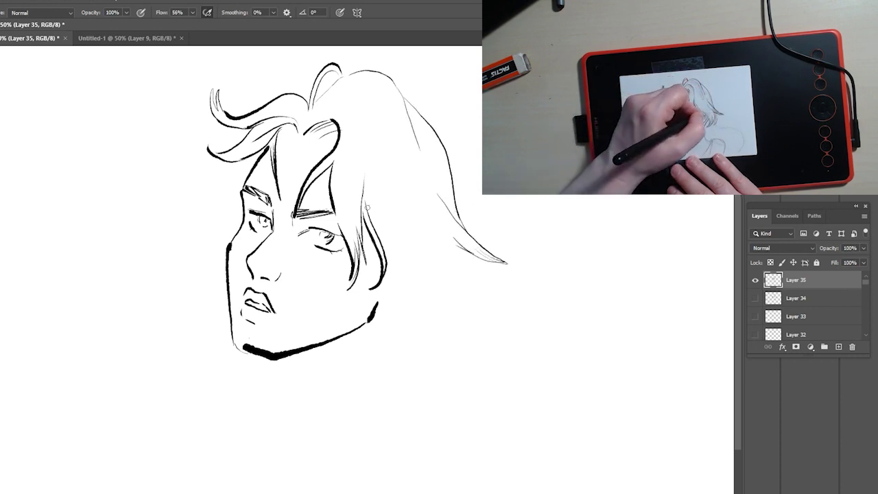
Ink thin hair strands behind the cheek and curving down to the nape
drag(367, 207, 413, 286)
mouse_move(404, 233)
mouse_down()
mouse_move(434, 305)
mouse_move(414, 313)
mouse_up()
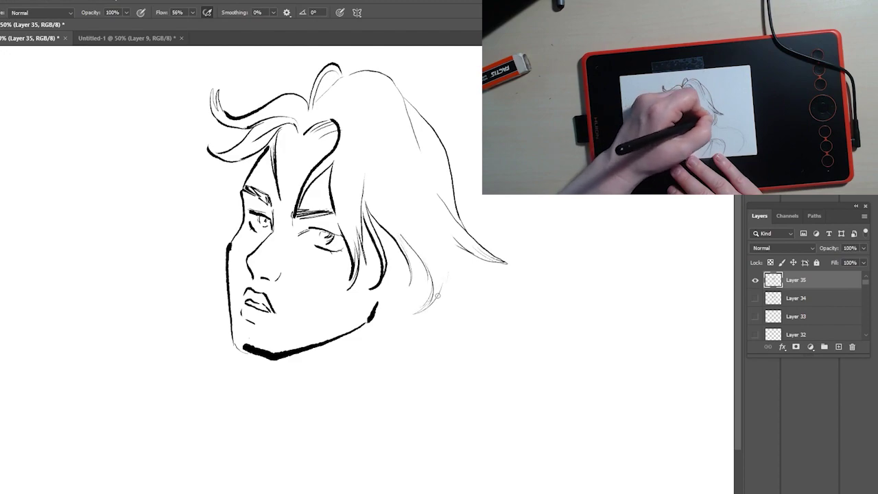
drag(425, 282, 394, 324)
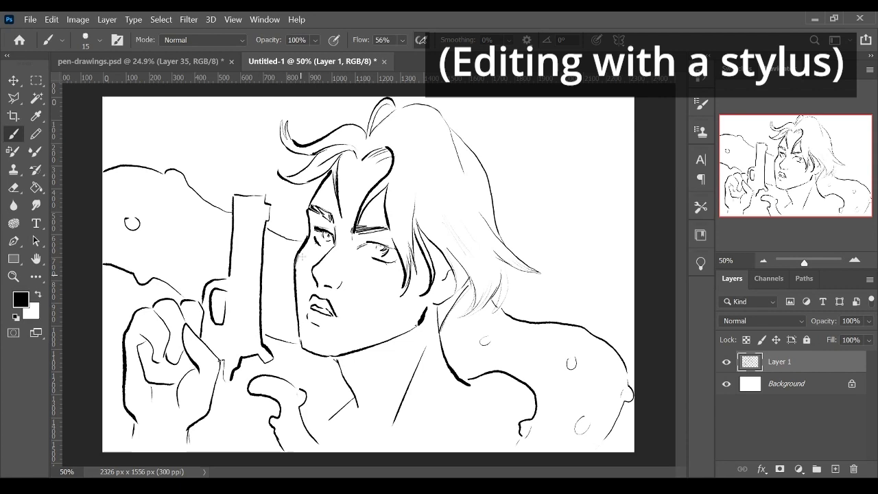
In the Untitled-1 drawing, set the brush to 100% flow and size 10, thicken the neck and jaw lines, and ink the pistol's front sight
key(shift+0)
key(bracketleft)
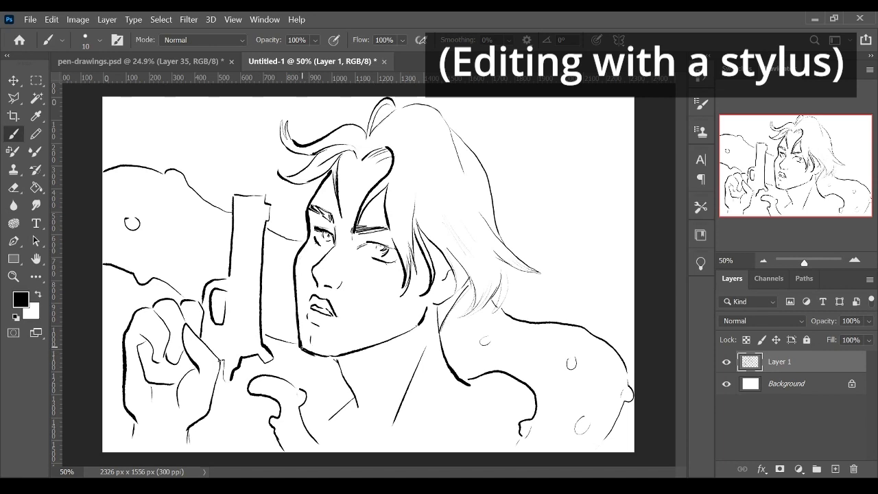
drag(336, 357, 357, 409)
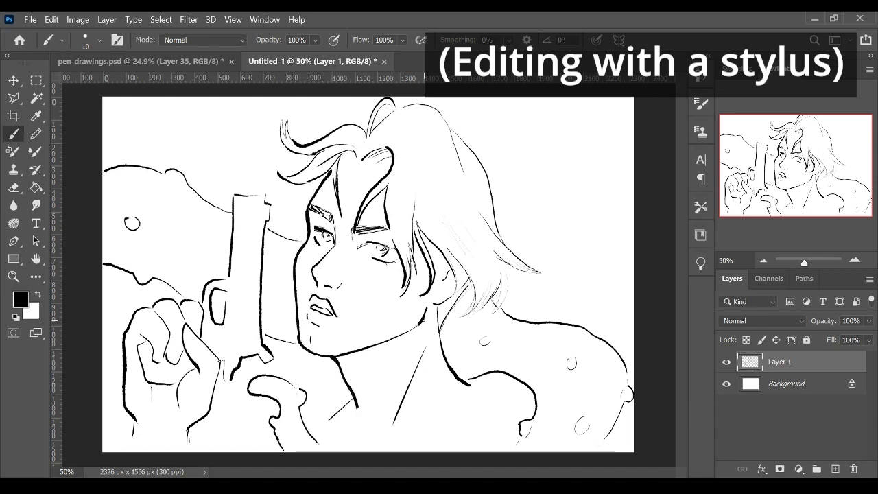
mouse_move(420, 313)
mouse_down()
mouse_move(379, 347)
mouse_move(444, 356)
mouse_up()
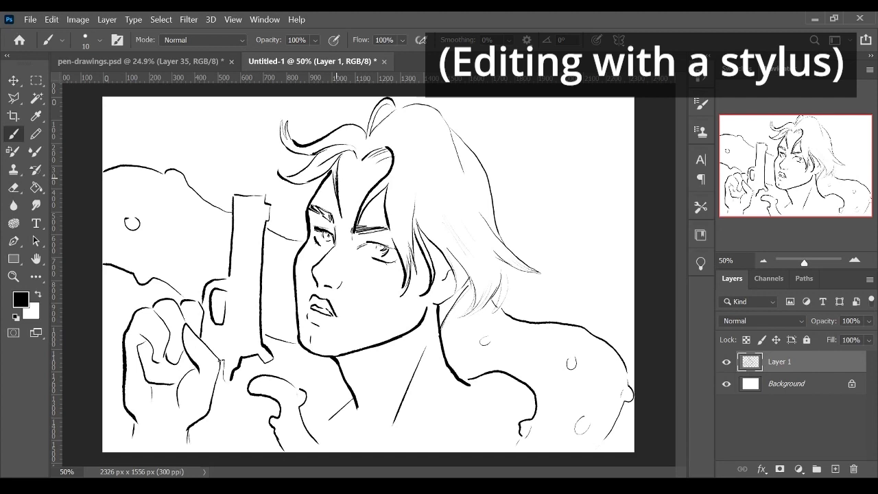
drag(254, 195, 243, 196)
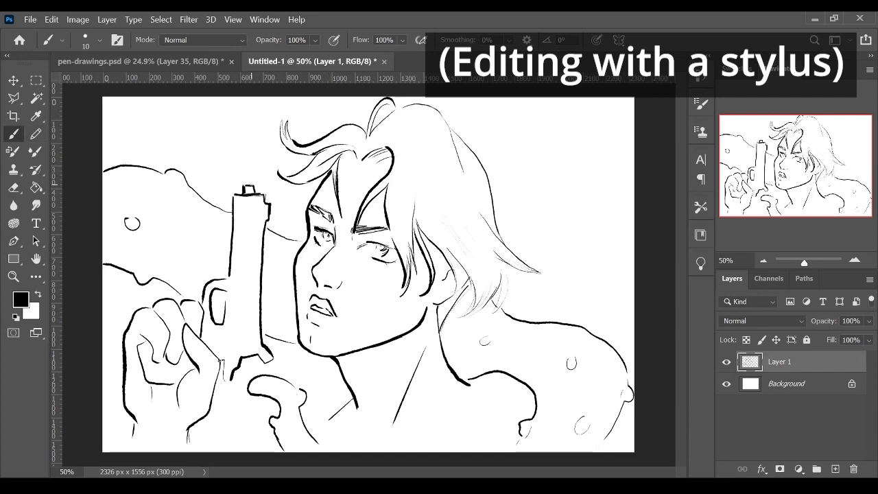
Thicken the lower edges and the small circles of the bulging shape behind the shoulder
drag(520, 420, 515, 452)
drag(598, 451, 629, 403)
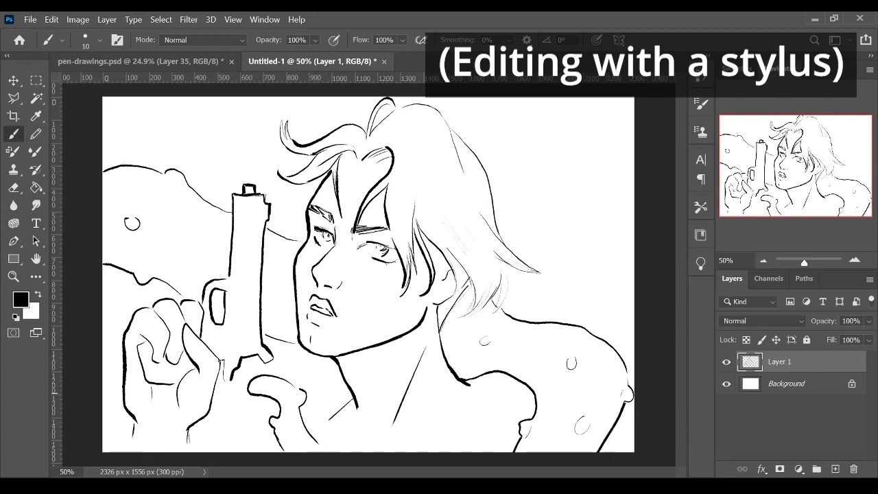
mouse_move(627, 365)
mouse_down()
mouse_move(629, 405)
mouse_move(576, 435)
mouse_up()
drag(574, 356, 568, 368)
drag(492, 335, 490, 344)
Darken the hair strands at the nape and behind the ear
drag(513, 265, 490, 313)
drag(501, 280, 460, 318)
drag(447, 247, 472, 318)
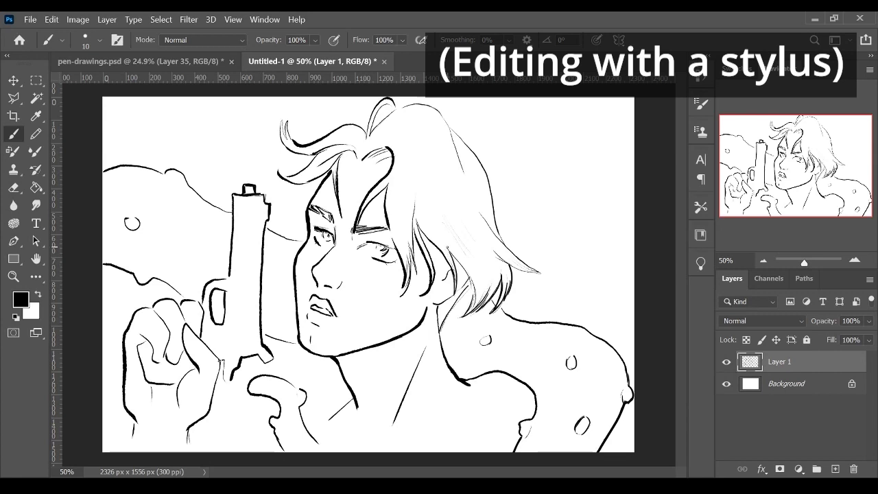
drag(439, 231, 459, 275)
mouse_move(446, 233)
mouse_down()
mouse_move(473, 290)
mouse_move(457, 312)
mouse_up()
drag(469, 278, 452, 310)
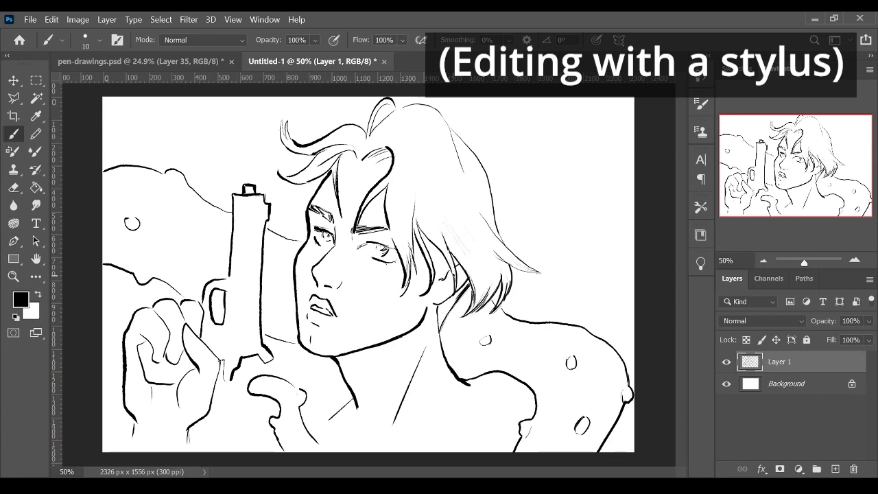
Ink short, dark hair strands over and in front of the ear
drag(435, 253, 443, 269)
drag(447, 261, 456, 278)
drag(428, 241, 441, 271)
drag(415, 217, 439, 250)
drag(417, 228, 431, 252)
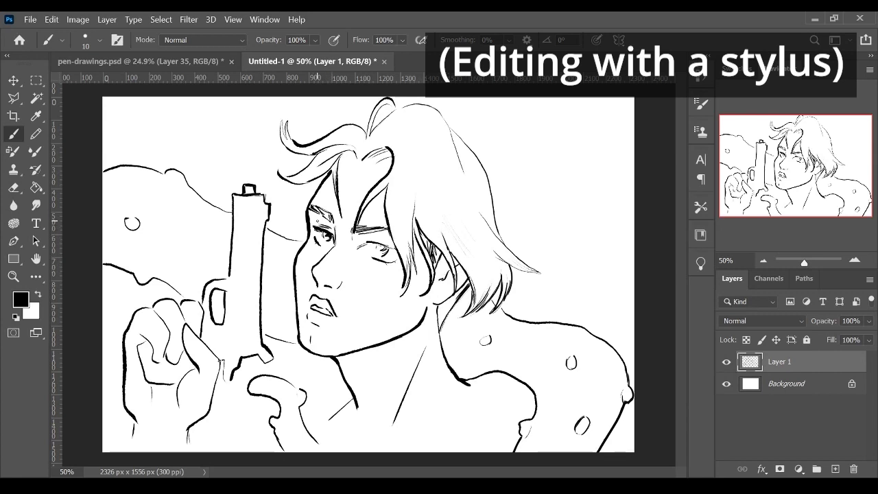
Darken the iris and upper lid of the near eye
drag(378, 246, 390, 254)
mouse_move(372, 243)
mouse_down()
mouse_move(395, 247)
mouse_move(371, 246)
mouse_up()
drag(371, 241, 393, 238)
Reinforce the forehead and cheek hair strands and the far eye, and thicken the background lines between pistol and face
drag(385, 146, 365, 155)
drag(356, 150, 330, 170)
mouse_move(404, 120)
mouse_down()
mouse_move(421, 190)
mouse_move(412, 282)
mouse_up()
mouse_move(416, 236)
mouse_down()
mouse_move(425, 264)
mouse_move(401, 298)
mouse_up()
drag(335, 226, 333, 246)
drag(261, 333, 296, 343)
drag(267, 227, 305, 241)
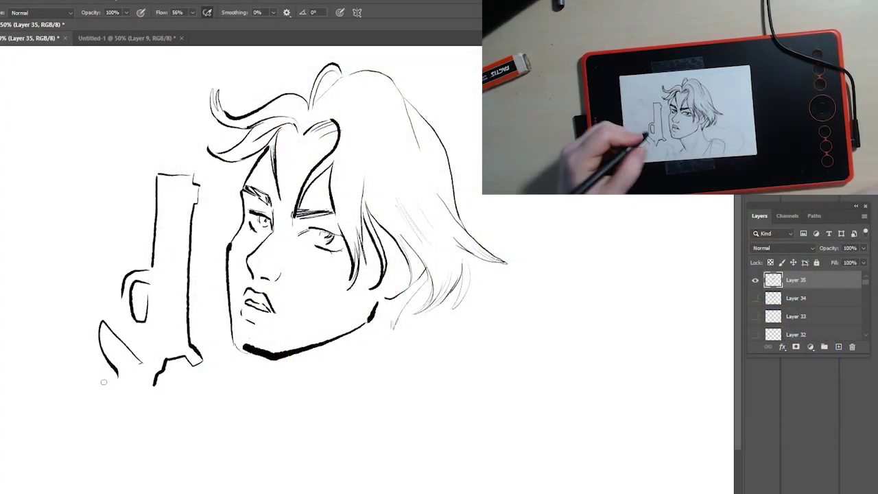
In the pen-drawings document, ink the raised hand's palm edge, knuckles, folded fingers and wrist beside the pistol on Layer 35
drag(141, 364, 104, 441)
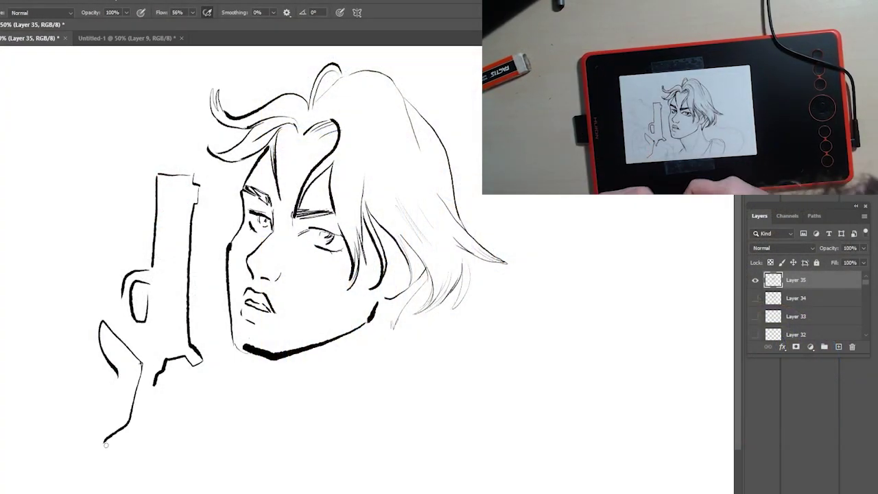
mouse_move(122, 302)
mouse_down()
mouse_move(66, 299)
mouse_move(83, 329)
mouse_move(65, 364)
mouse_up()
mouse_move(69, 305)
mouse_down()
mouse_move(83, 366)
mouse_move(51, 304)
mouse_move(33, 377)
mouse_move(44, 453)
mouse_up()
drag(105, 440, 105, 459)
mouse_move(58, 341)
mouse_down()
mouse_move(48, 347)
mouse_move(91, 390)
mouse_move(93, 415)
mouse_up()
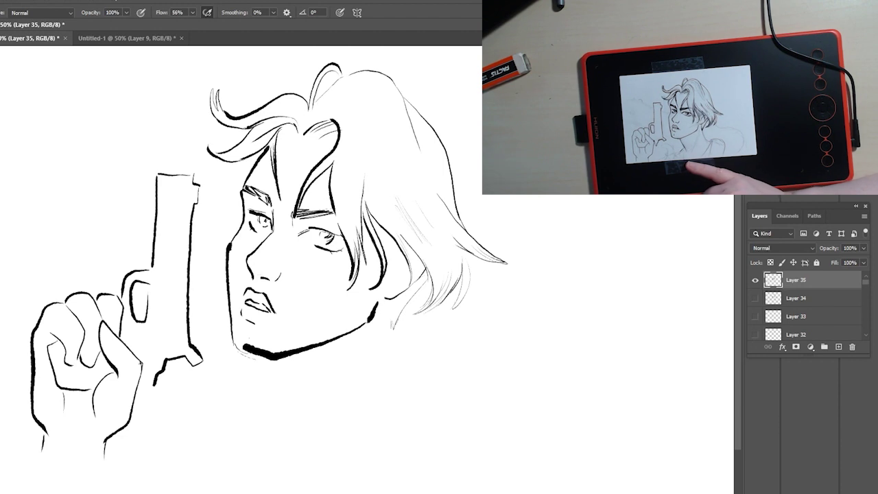
Erase the heavy chin and jaw line, redraw it with a thinner stroke and clean up the chin corner
key(e)
mouse_move(255, 340)
mouse_down()
mouse_move(337, 351)
mouse_move(264, 353)
mouse_up()
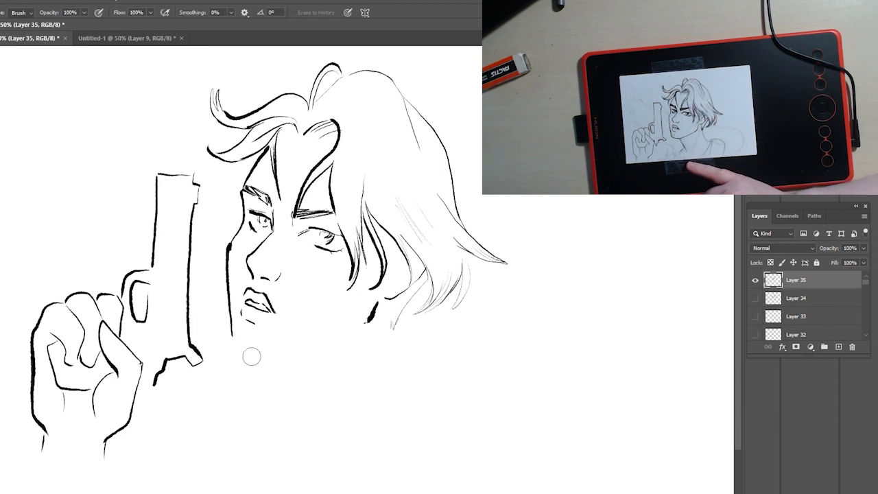
key(b)
mouse_move(377, 300)
mouse_down()
mouse_move(302, 351)
mouse_move(257, 356)
mouse_move(236, 335)
mouse_up()
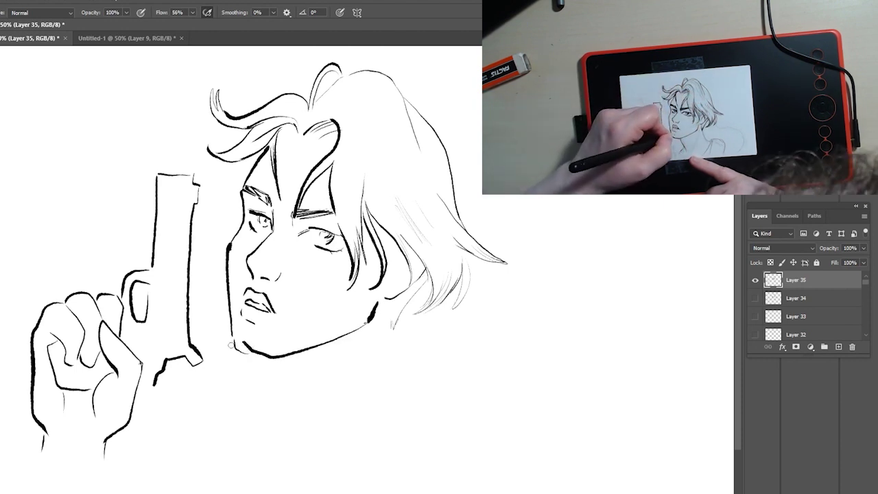
key(e)
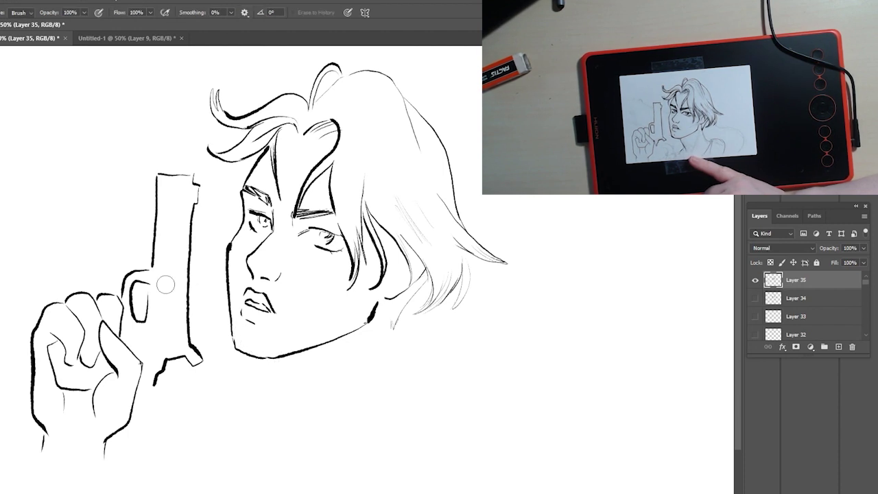
Ink both sides of the neck, the throat and collarbone lines, and the curled shape below the pistol
key(b)
mouse_move(389, 299)
mouse_down()
mouse_move(403, 370)
mouse_move(427, 390)
mouse_up()
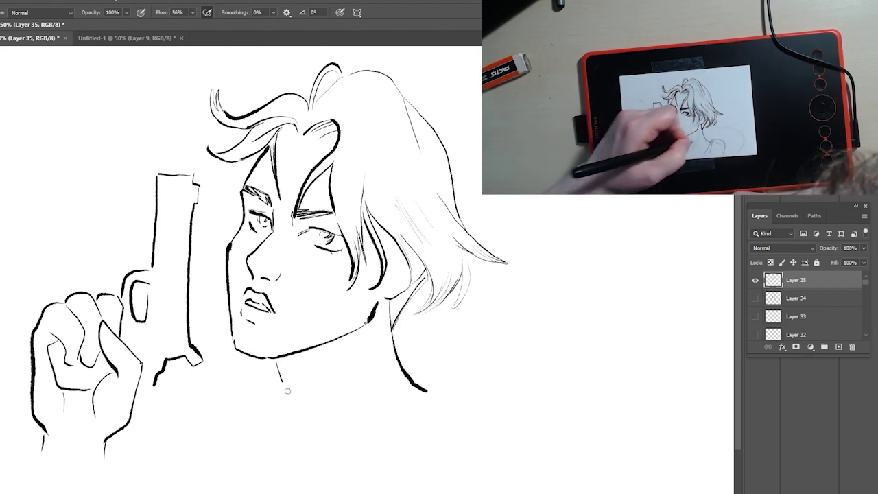
drag(288, 390, 298, 415)
drag(378, 346, 339, 436)
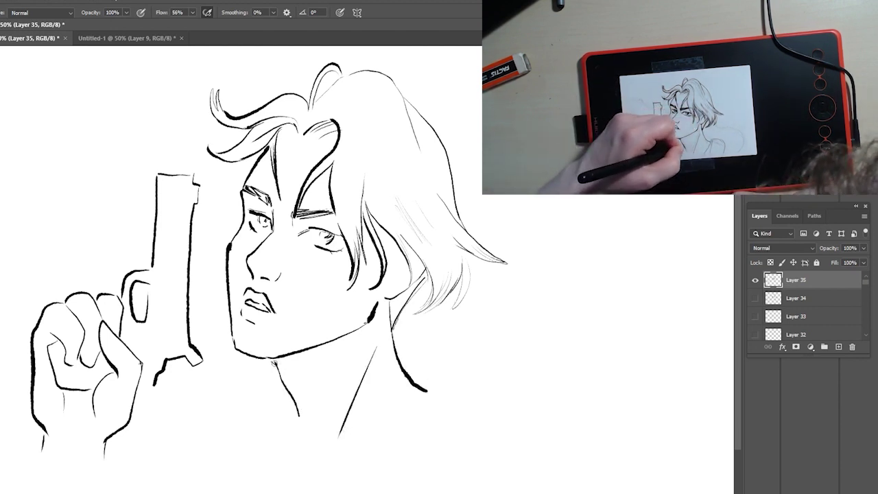
drag(298, 410, 266, 430)
mouse_move(232, 395)
mouse_down()
mouse_move(254, 457)
mouse_move(238, 396)
mouse_move(205, 381)
mouse_move(193, 404)
mouse_move(214, 466)
mouse_up()
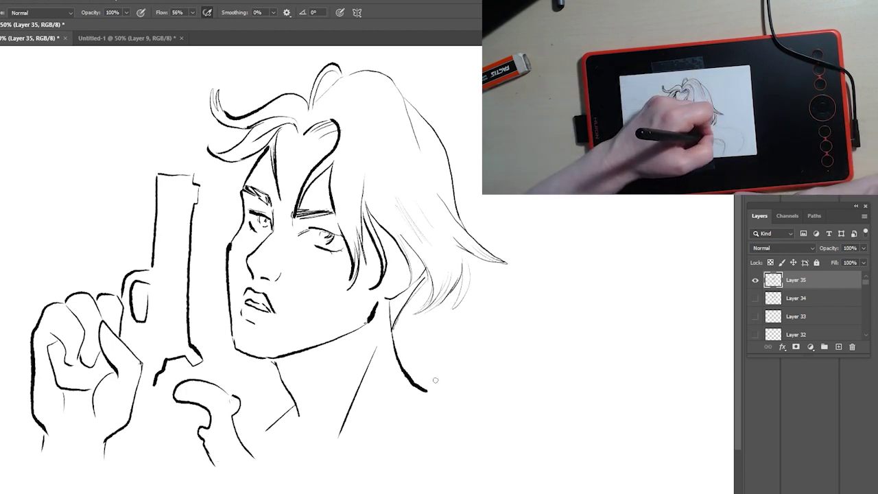
Ink the shoulder contour and the bulging outline behind it, and add small circles inside the bulging shape
mouse_move(426, 386)
mouse_down()
mouse_move(496, 388)
mouse_move(484, 444)
mouse_up()
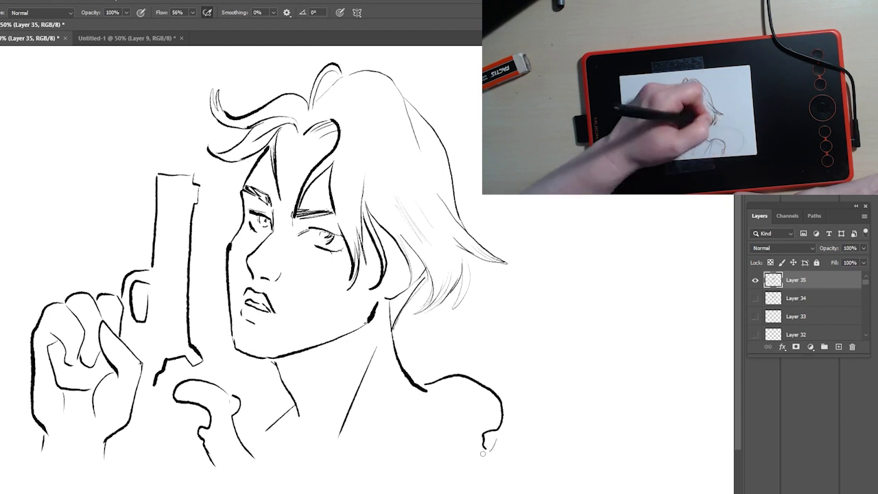
mouse_move(464, 306)
mouse_down()
mouse_move(509, 320)
mouse_move(606, 377)
mouse_move(609, 411)
mouse_move(574, 458)
mouse_up()
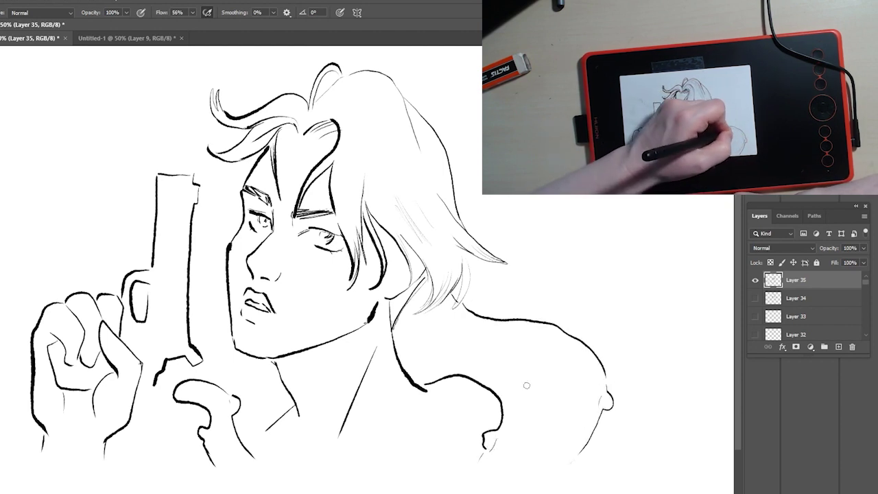
drag(535, 362, 541, 369)
drag(557, 429, 553, 446)
drag(446, 336, 442, 344)
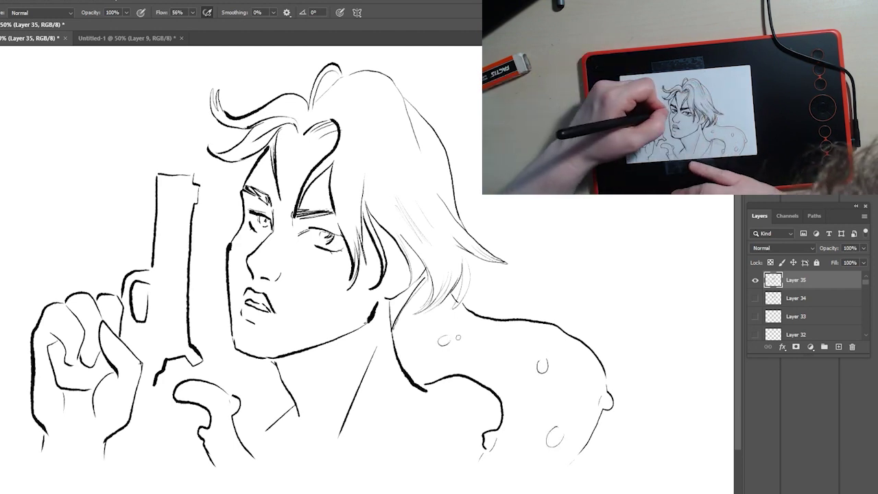
Ink the background contours between face and pistol and the bulging outline with a small circle above the raised hand
drag(237, 226, 195, 217)
drag(231, 341, 193, 334)
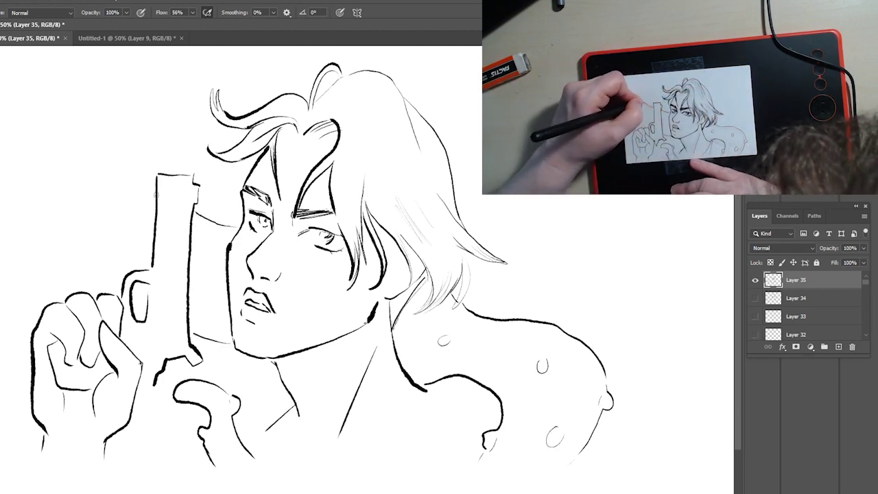
mouse_move(156, 194)
mouse_down()
mouse_move(91, 146)
mouse_move(8, 146)
mouse_up()
drag(37, 201, 42, 203)
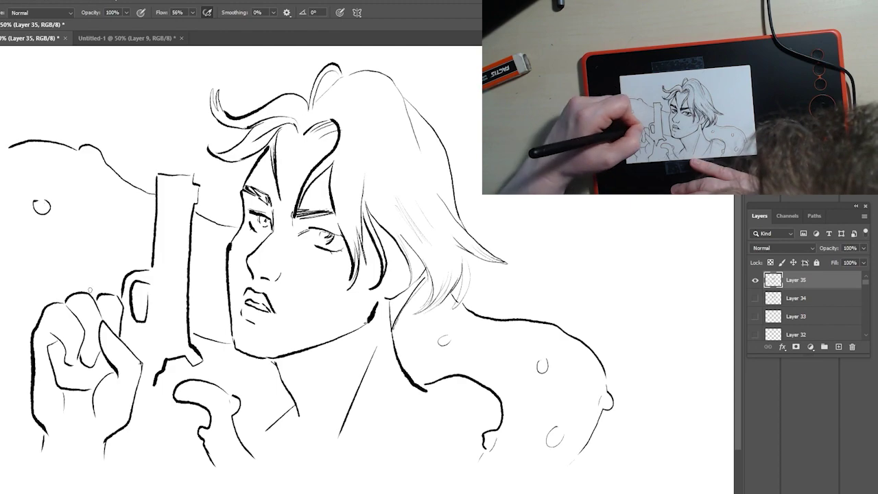
drag(100, 289, 58, 273)
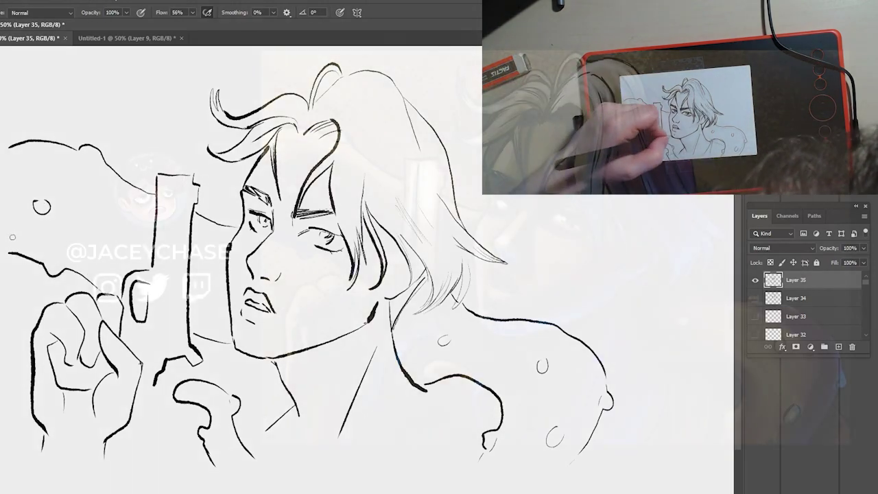